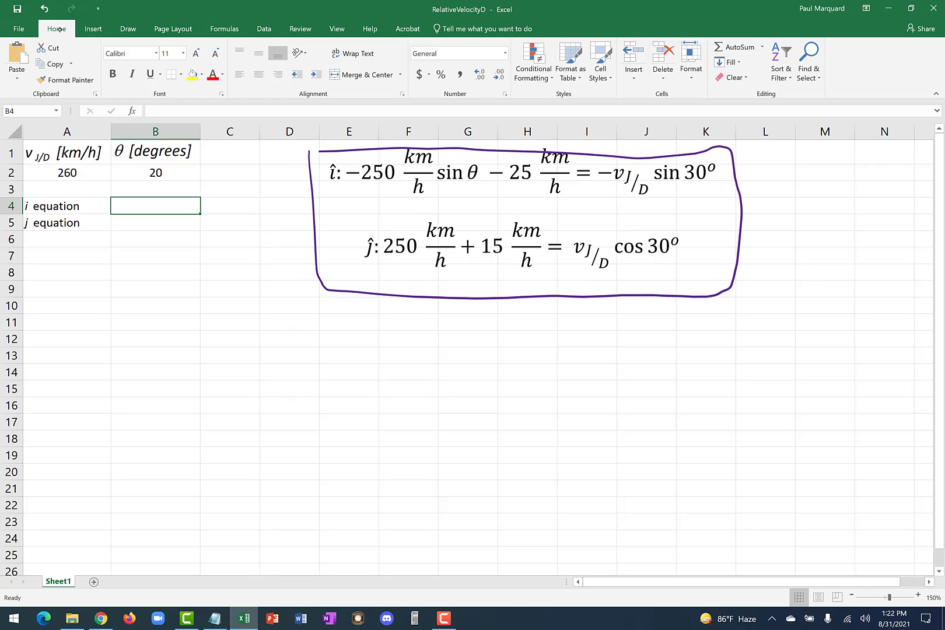
{"action": "mouse_move", "coordinate": [562, 205]}
{"action": "left_mouse_down"}
{"action": "mouse_move", "coordinate": [300, 183]}
{"action": "mouse_move", "coordinate": [572, 140]}
{"action": "mouse_move", "coordinate": [730, 192]}
{"action": "mouse_move", "coordinate": [507, 214]}
{"action": "left_mouse_up"}
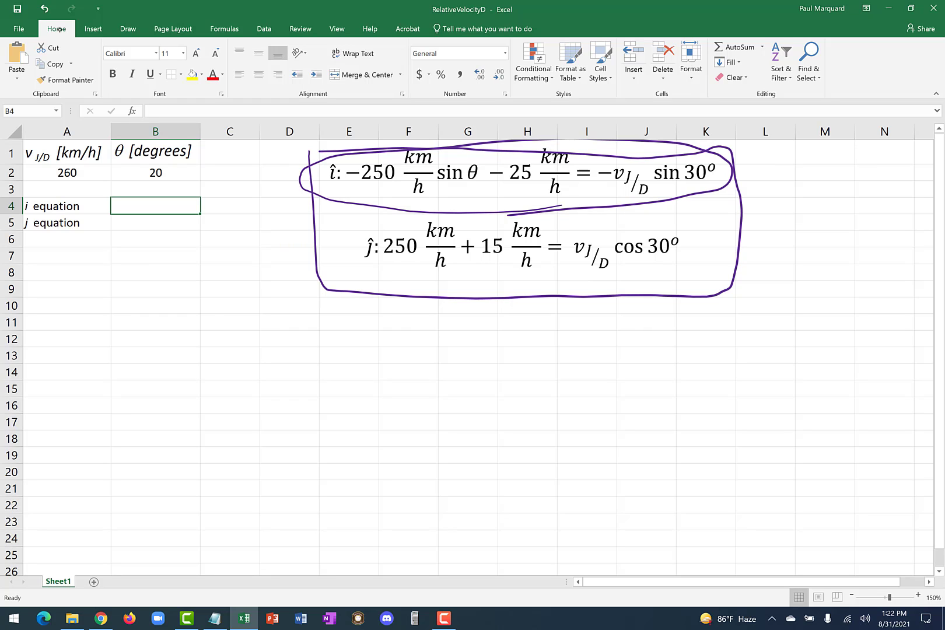
{"action": "mouse_move", "coordinate": [368, 214]}
{"action": "left_mouse_down"}
{"action": "mouse_move", "coordinate": [674, 201]}
{"action": "mouse_move", "coordinate": [582, 290]}
{"action": "mouse_move", "coordinate": [314, 240]}
{"action": "mouse_move", "coordinate": [352, 213]}
{"action": "mouse_move", "coordinate": [437, 209]}
{"action": "left_mouse_up"}
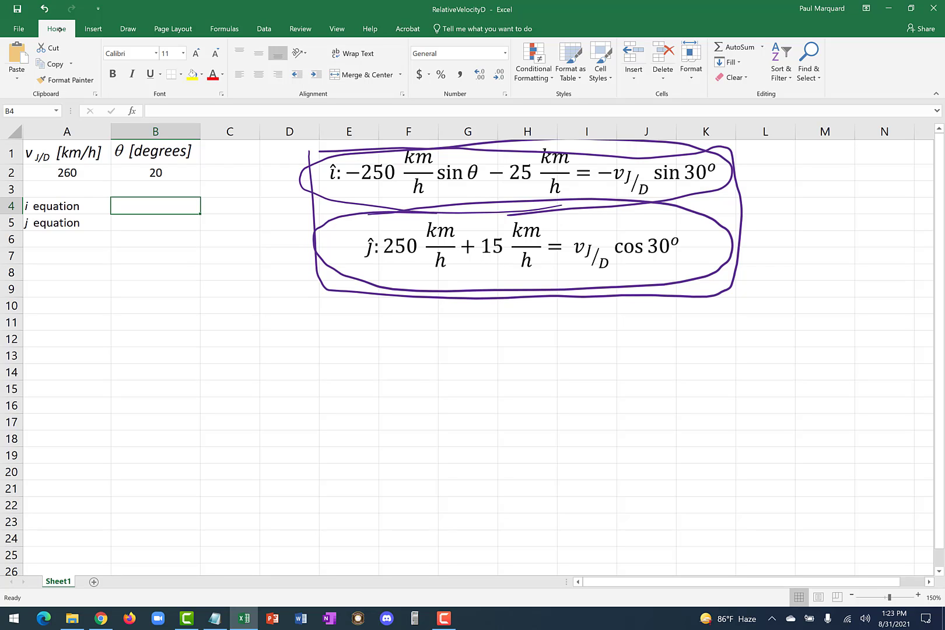
{"action": "key", "text": "ctrl+z"}
{"action": "key", "text": "ctrl+z"}
{"action": "key", "text": "ctrl+z"}
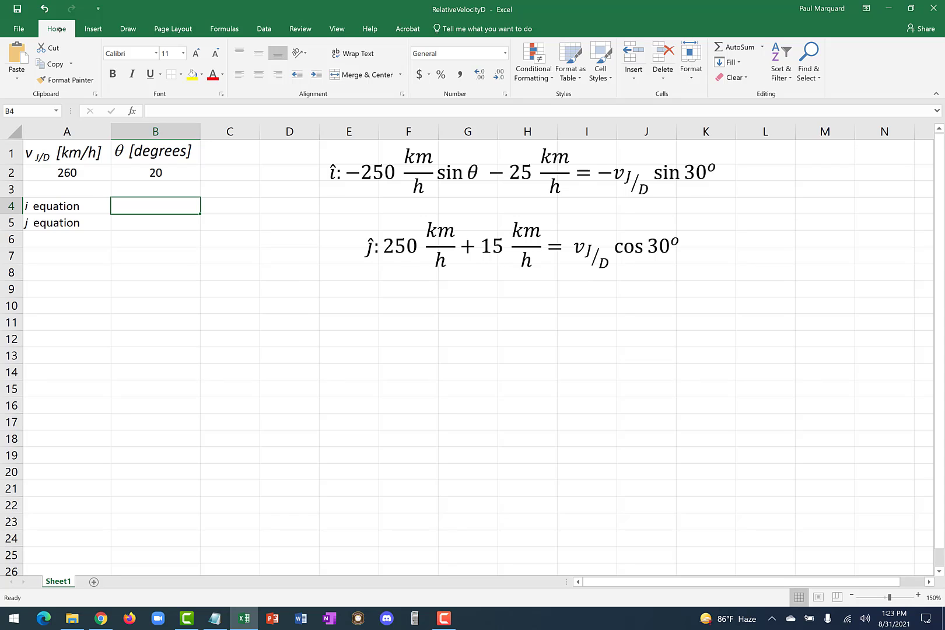
{"action": "mouse_move", "coordinate": [592, 161]}
{"action": "left_mouse_down"}
{"action": "mouse_move", "coordinate": [700, 151]}
{"action": "mouse_move", "coordinate": [639, 204]}
{"action": "mouse_move", "coordinate": [611, 159]}
{"action": "left_mouse_up"}
{"action": "mouse_move", "coordinate": [609, 199]}
{"action": "left_mouse_down"}
{"action": "mouse_move", "coordinate": [581, 213]}
{"action": "mouse_move", "coordinate": [558, 199]}
{"action": "mouse_move", "coordinate": [573, 205]}
{"action": "left_mouse_up"}
{"action": "mouse_move", "coordinate": [765, 160]}
{"action": "left_mouse_down"}
{"action": "mouse_move", "coordinate": [780, 197]}
{"action": "mouse_move", "coordinate": [786, 186]}
{"action": "left_mouse_up"}
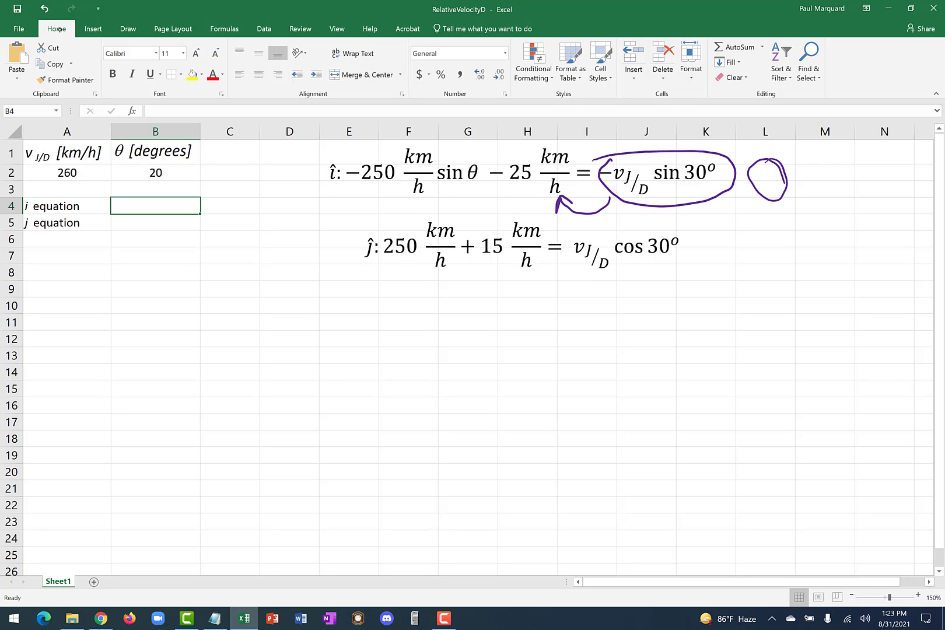
{"action": "mouse_move", "coordinate": [578, 227]}
{"action": "left_mouse_down"}
{"action": "mouse_move", "coordinate": [653, 218]}
{"action": "mouse_move", "coordinate": [564, 266]}
{"action": "mouse_move", "coordinate": [642, 218]}
{"action": "left_mouse_up"}
{"action": "mouse_move", "coordinate": [583, 287]}
{"action": "left_mouse_down"}
{"action": "mouse_move", "coordinate": [528, 282]}
{"action": "mouse_move", "coordinate": [545, 285]}
{"action": "left_mouse_up"}
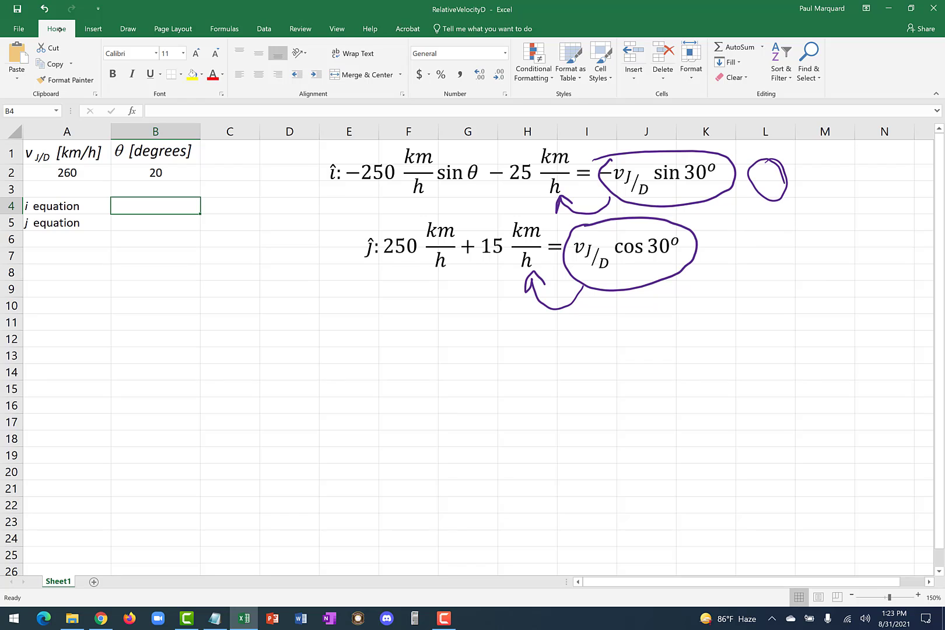
{"action": "mouse_move", "coordinate": [117, 197]}
{"action": "left_mouse_down"}
{"action": "mouse_move", "coordinate": [195, 199]}
{"action": "mouse_move", "coordinate": [110, 233]}
{"action": "mouse_move", "coordinate": [151, 187]}
{"action": "left_mouse_up"}
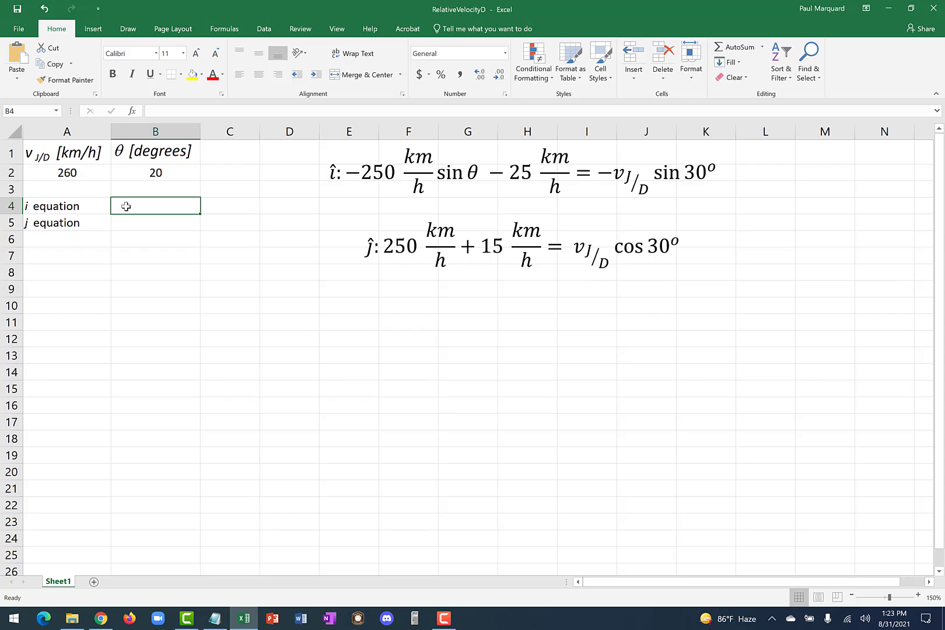
Begin the i equation formula in B4 with =-250*sin(radians(B2)), taking the angle from the θ cell
{"action": "left_click", "coordinate": [174, 111]}
{"action": "type", "text": "="}
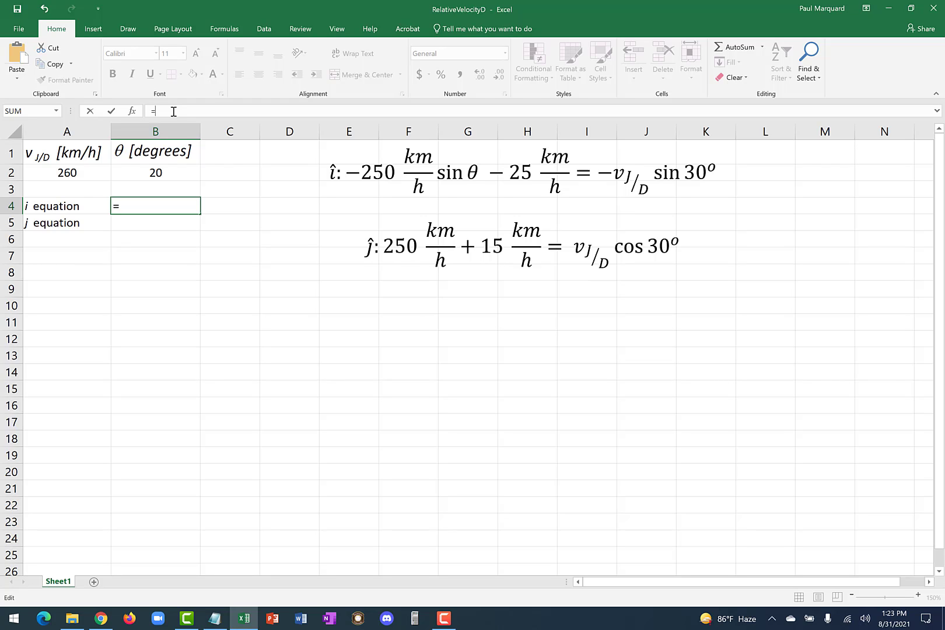
{"action": "type", "text": "-250*"}
{"action": "type", "text": "sin("}
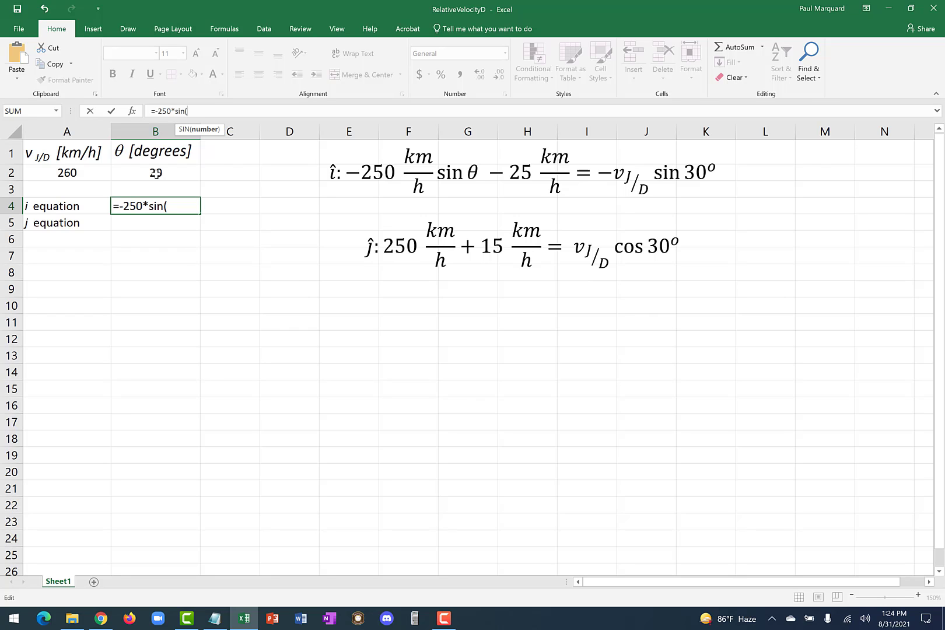
{"action": "type", "text": "ra"}
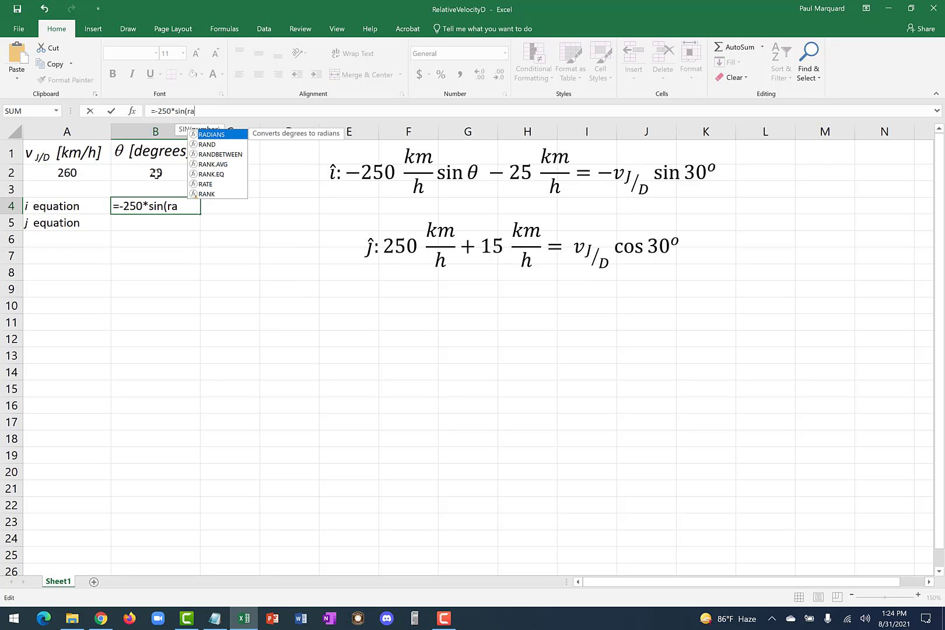
{"action": "type", "text": "dians"}
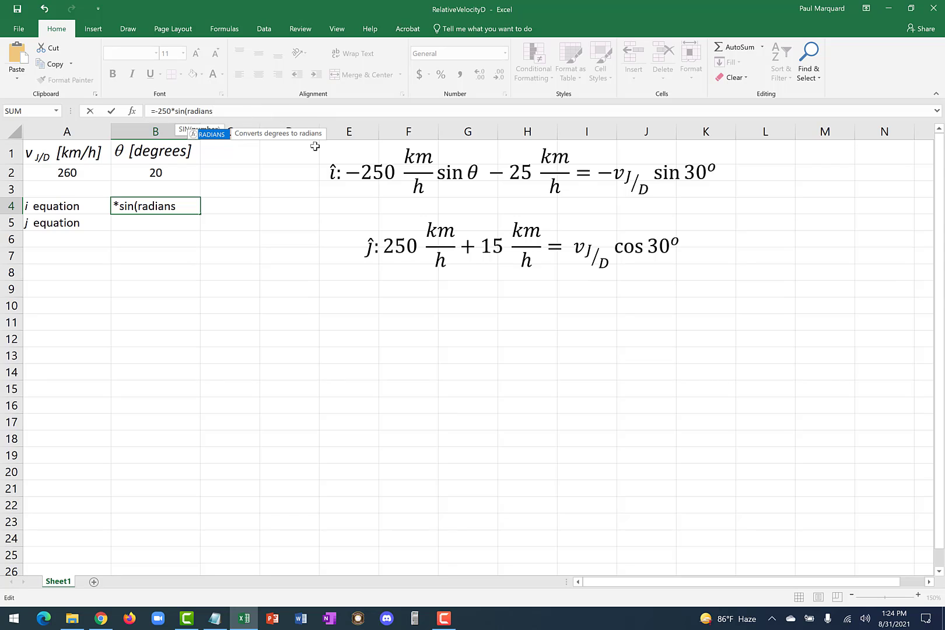
{"action": "type", "text": "("}
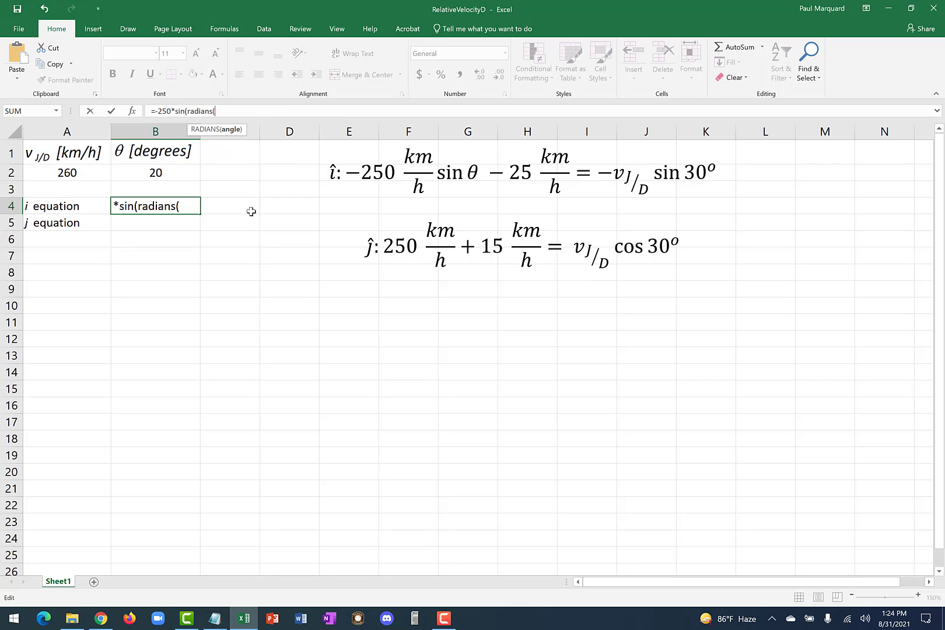
{"action": "left_click", "coordinate": [152, 173]}
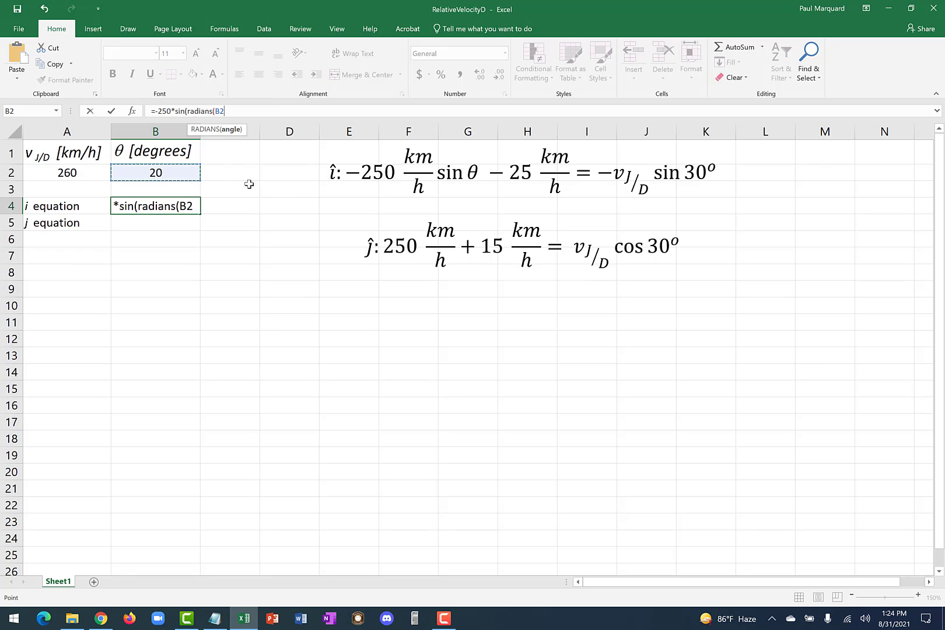
{"action": "type", "text": "))"}
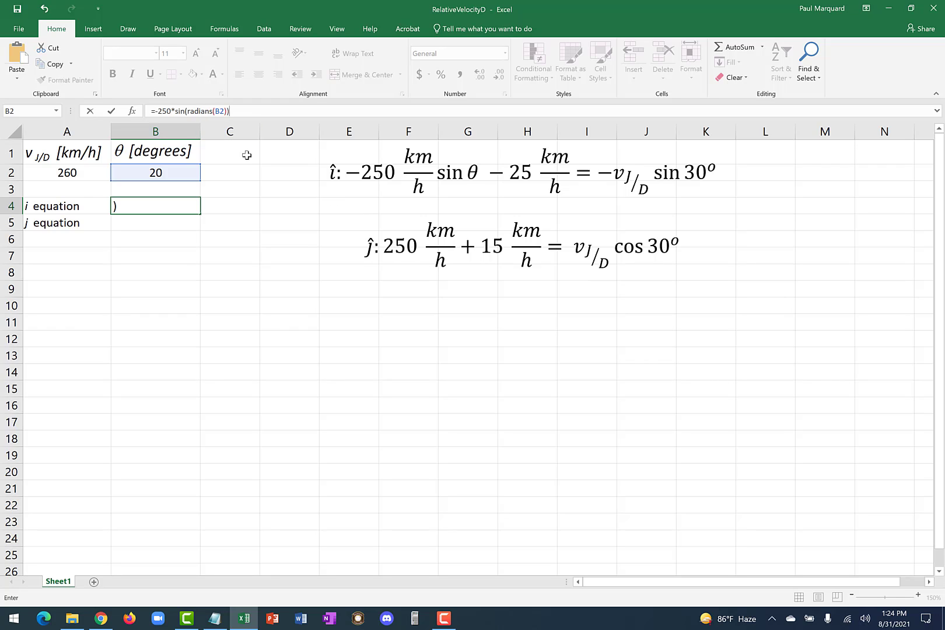
Complete the B4 formula by appending -25+A2*sin(radians(30)) and enter it
{"action": "type", "text": "-25"}
{"action": "type", "text": "+"}
{"action": "left_click", "coordinate": [53, 173]}
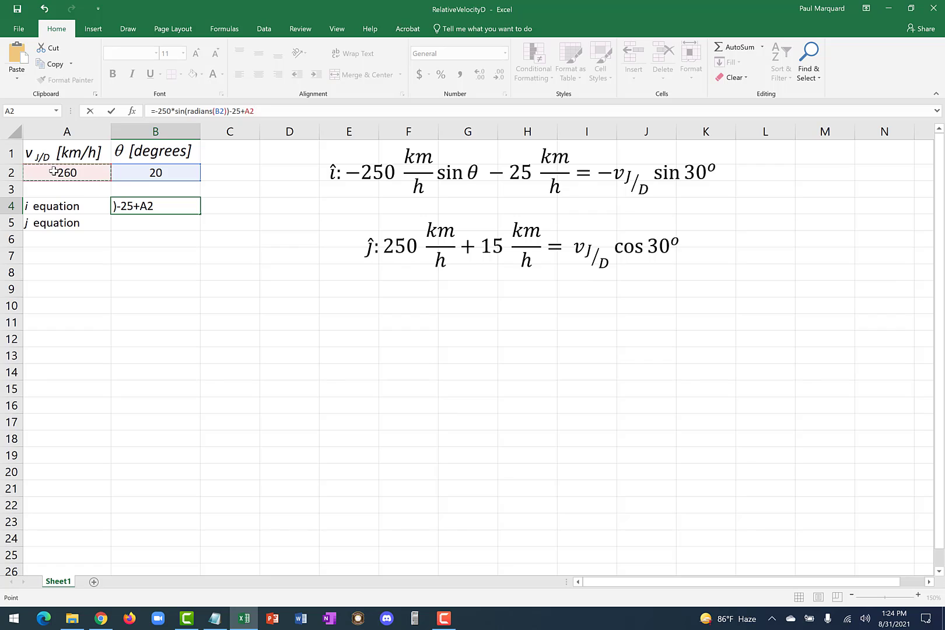
{"action": "type", "text": "*sin"}
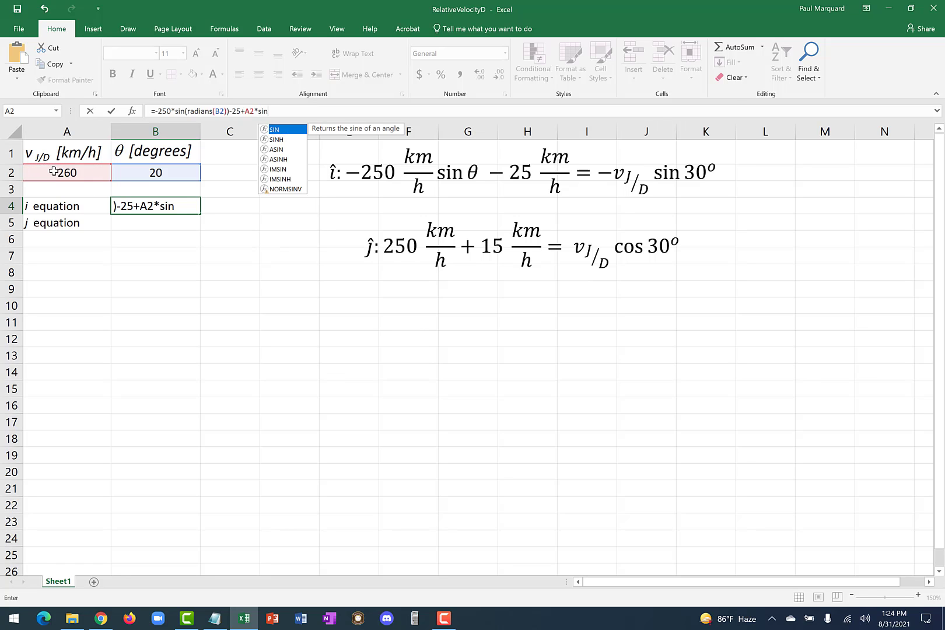
{"action": "type", "text": "(radians"}
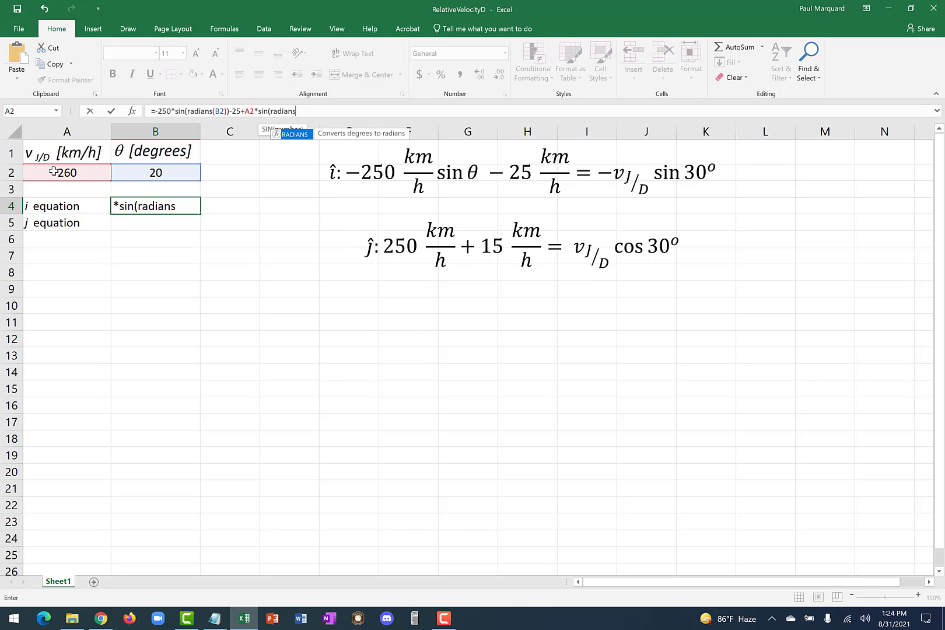
{"action": "type", "text": "3"}
{"action": "key", "text": "BackSpace"}
{"action": "type", "text": "(30))"}
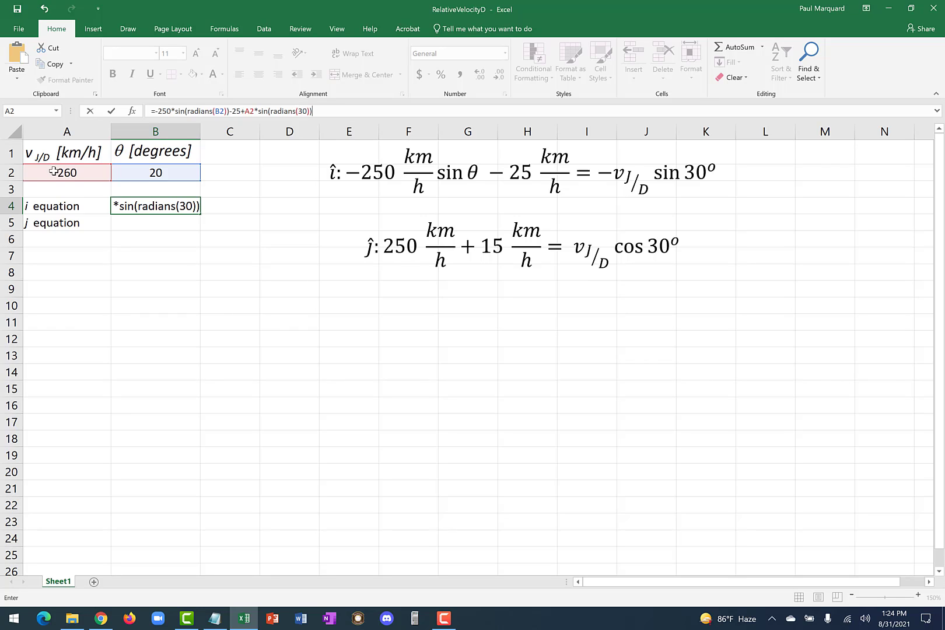
{"action": "key", "text": "Return"}
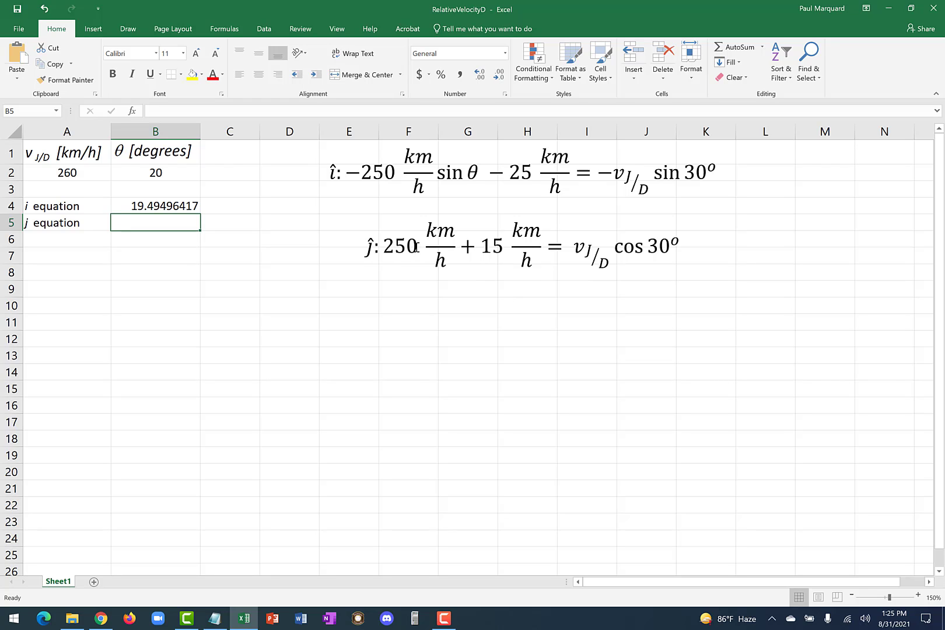
Add cosθ after 250 km/h in the written j equation and begin the B5 formula with =250*cos(radians(B2)) +
{"action": "left_click", "coordinate": [416, 246]}
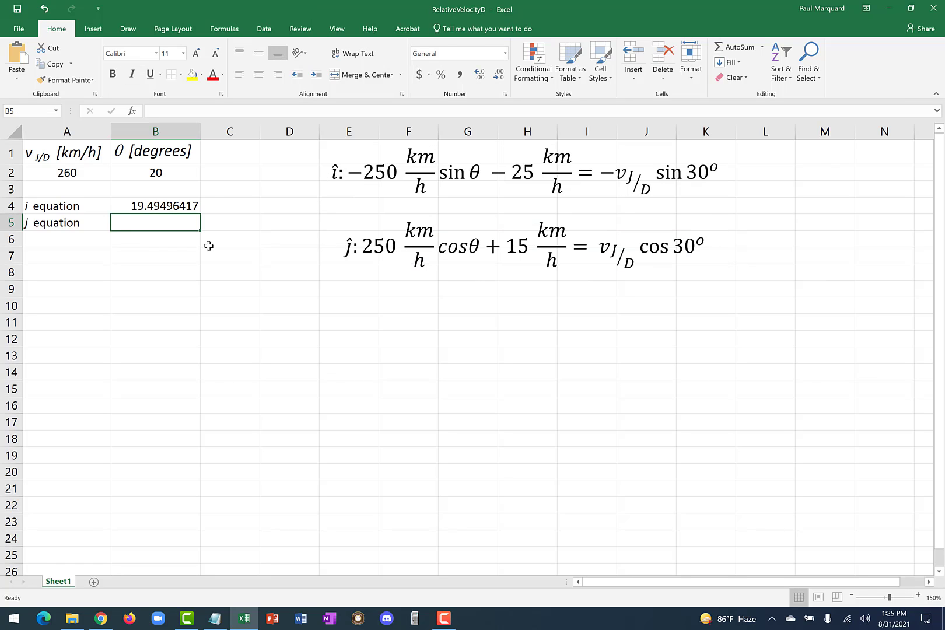
{"action": "type", "text": "2"}
{"action": "key", "text": "BackSpace"}
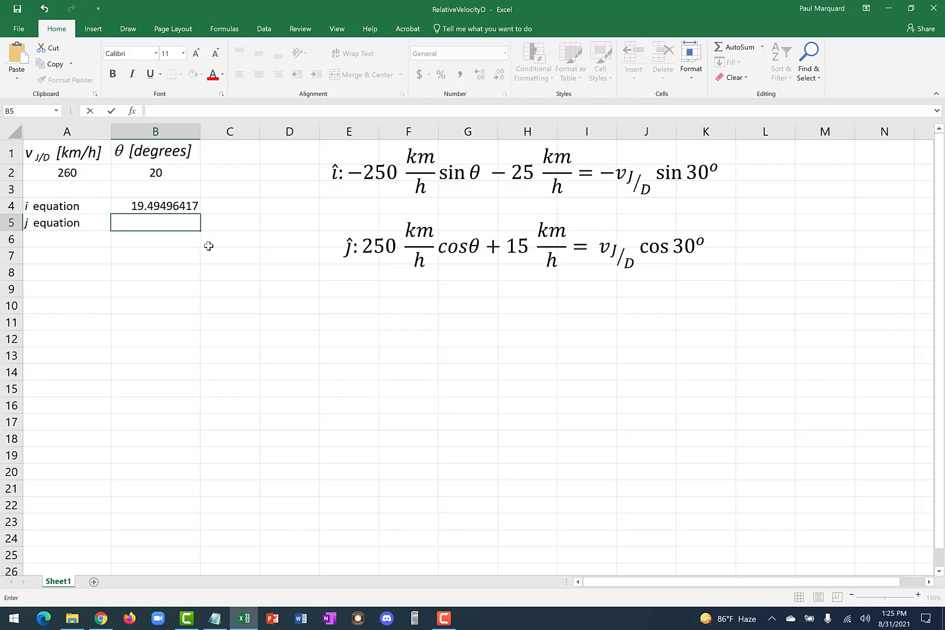
{"action": "type", "text": "=250"}
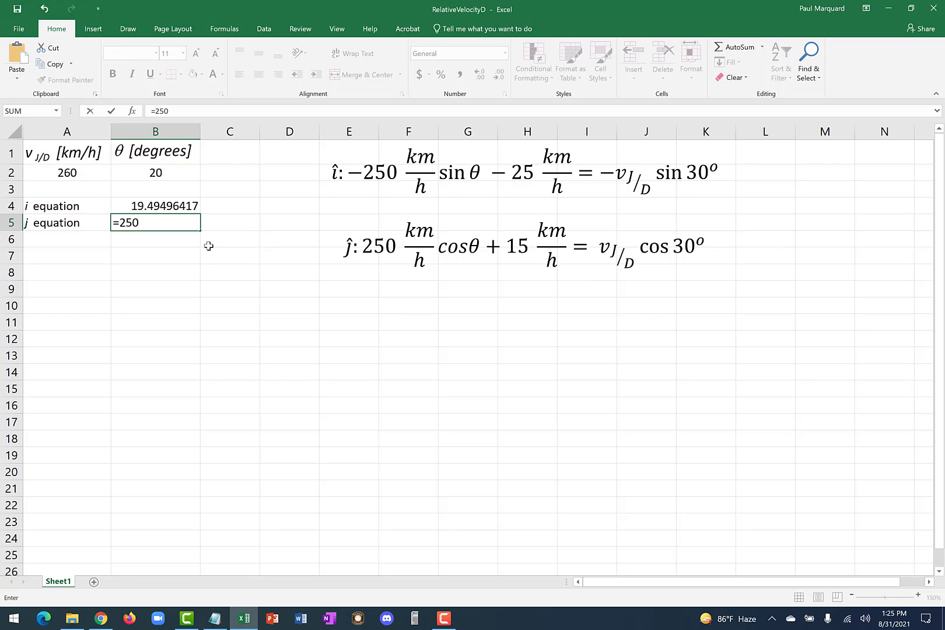
{"action": "type", "text": "*cos"}
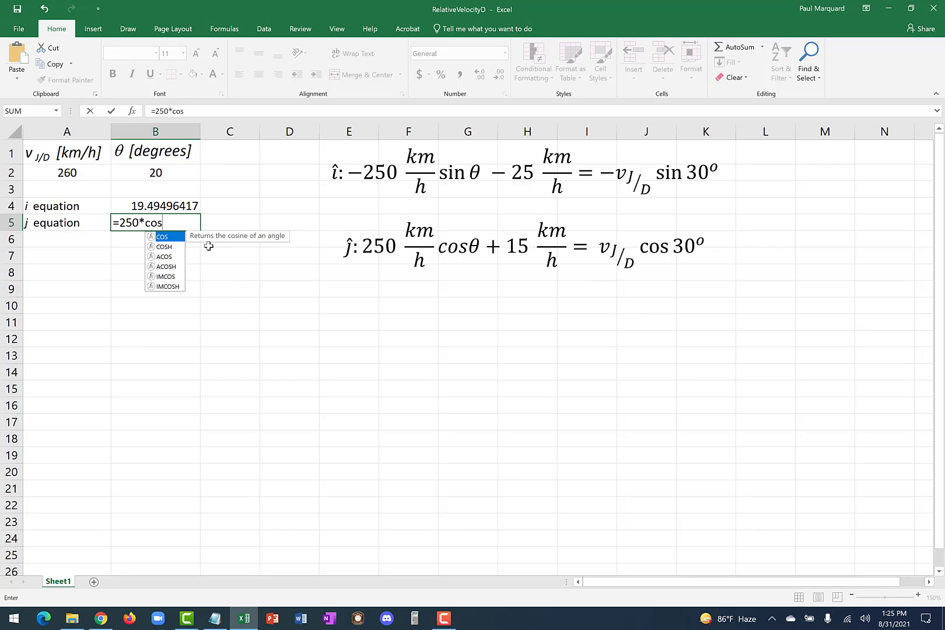
{"action": "type", "text": "(radians"}
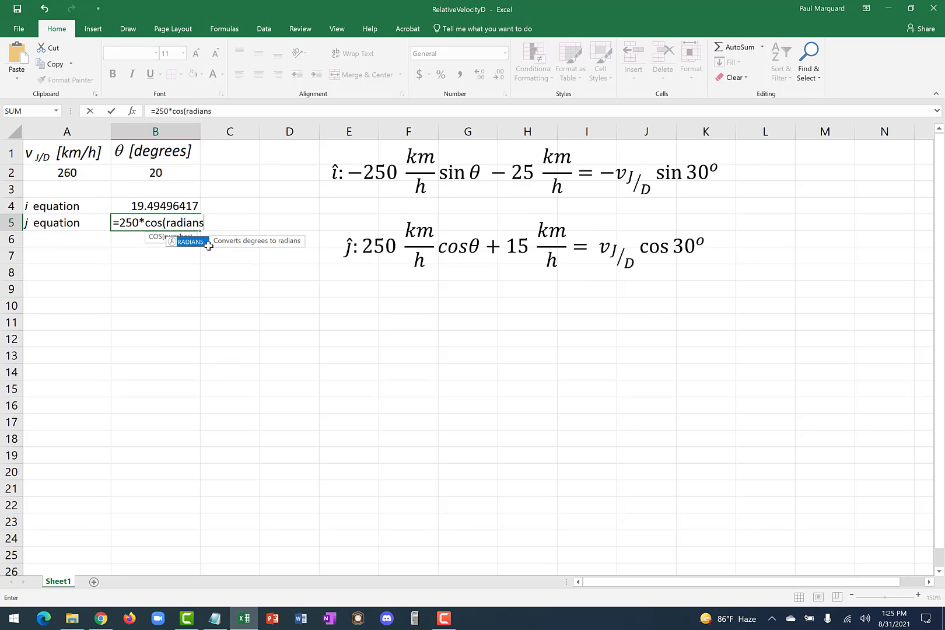
{"action": "type", "text": "("}
{"action": "left_click", "coordinate": [154, 171]}
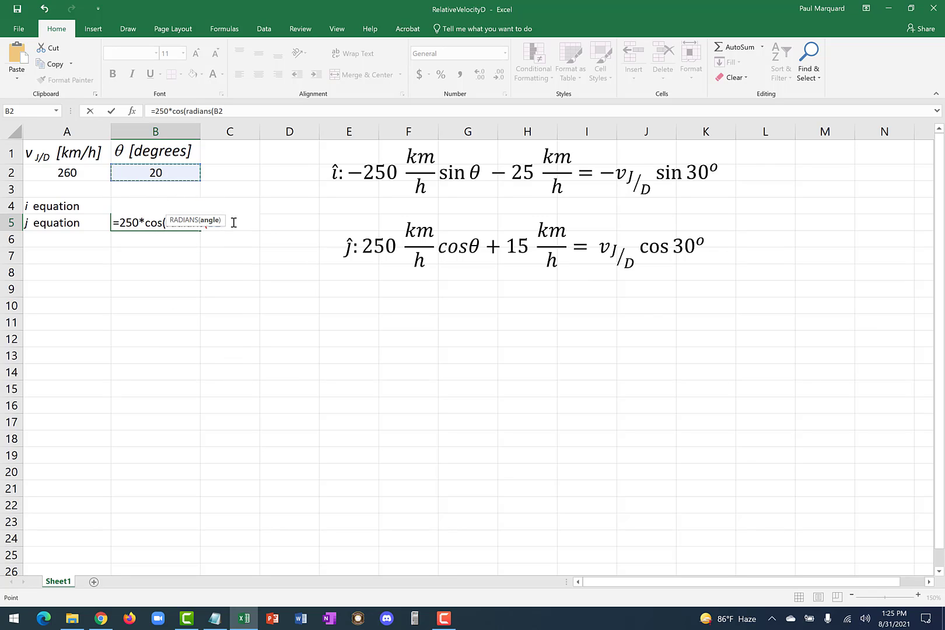
{"action": "type", "text": ")) +"}
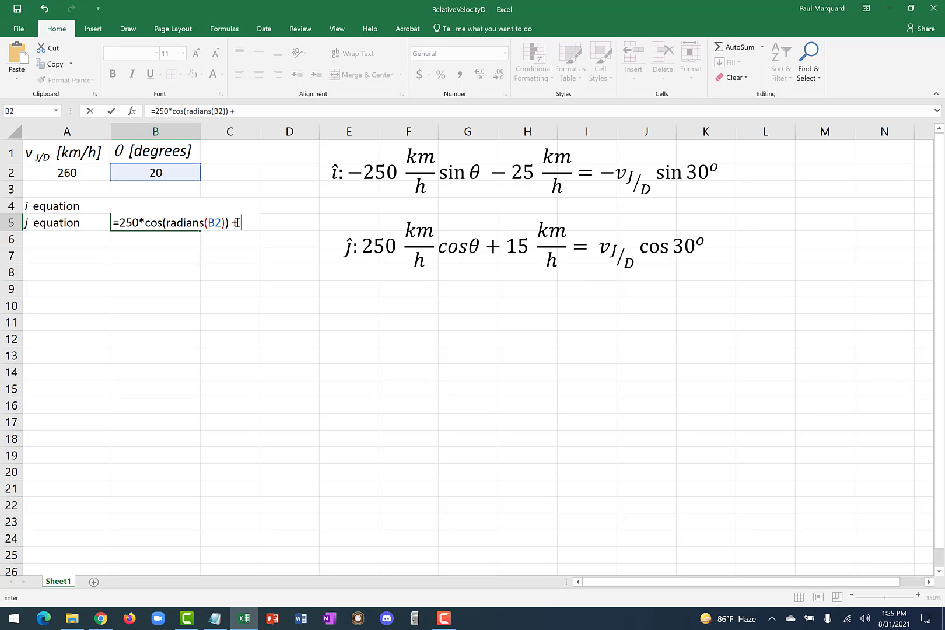
Complete the j equation formula in B5 by appending 15 - A2*cos(radians(30)) and enter it
{"action": "type", "text": " -"}
{"action": "key", "text": "BackSpace"}
{"action": "type", "text": "15 -"}
{"action": "left_click", "coordinate": [82, 172]}
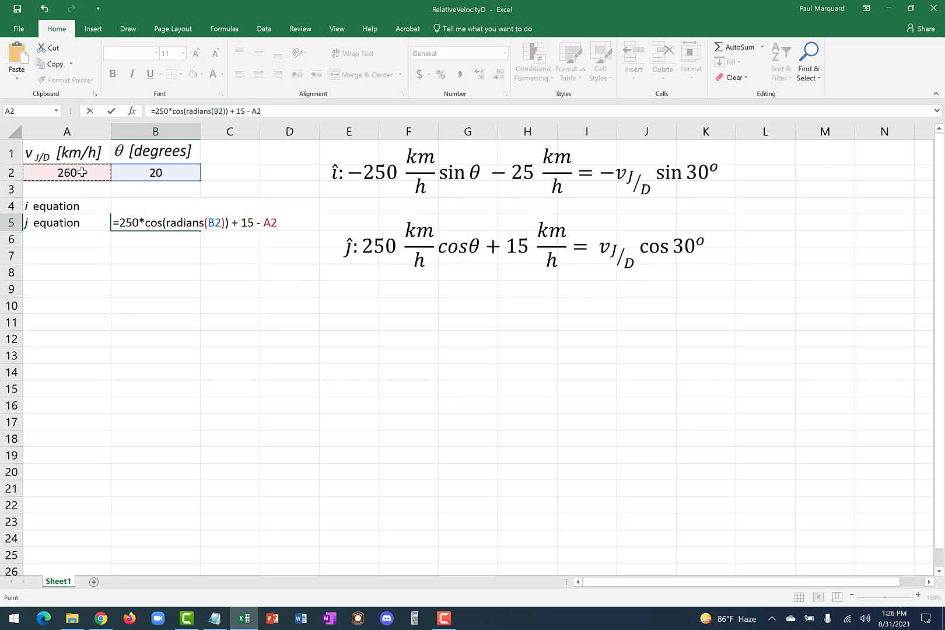
{"action": "type", "text": "*cos"}
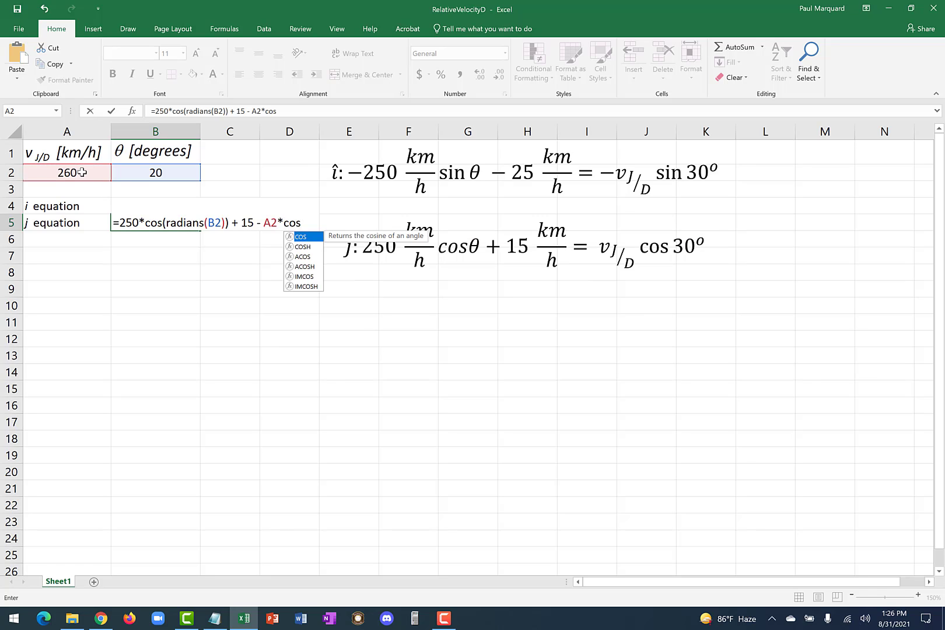
{"action": "type", "text": "(radians"}
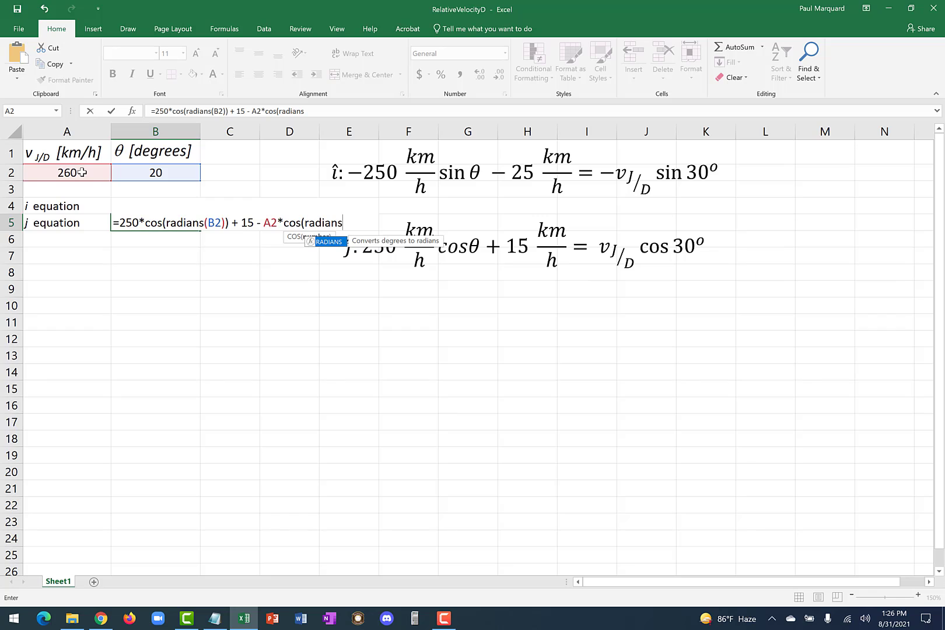
{"action": "type", "text": "(30))"}
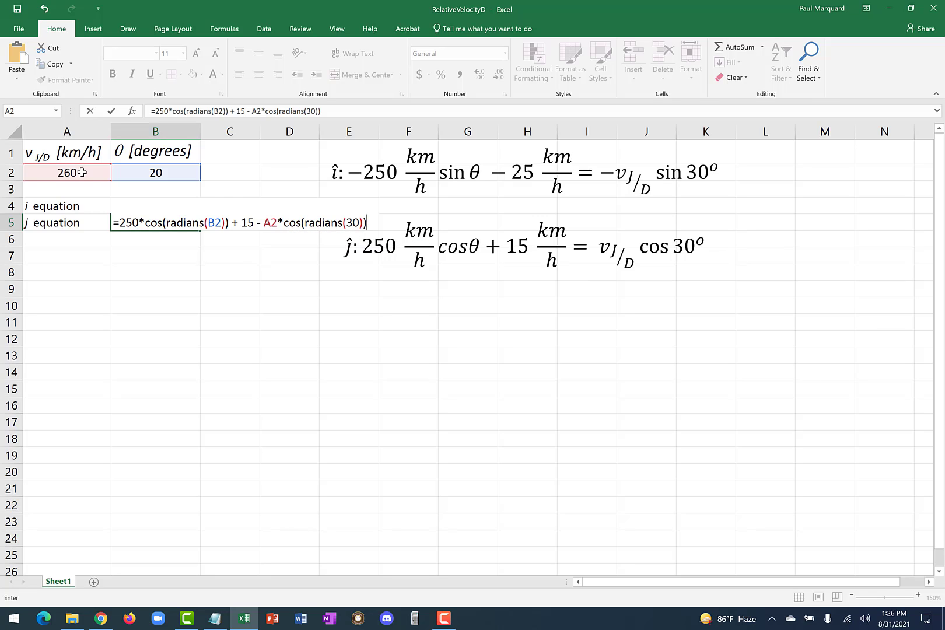
{"action": "key", "text": "Return"}
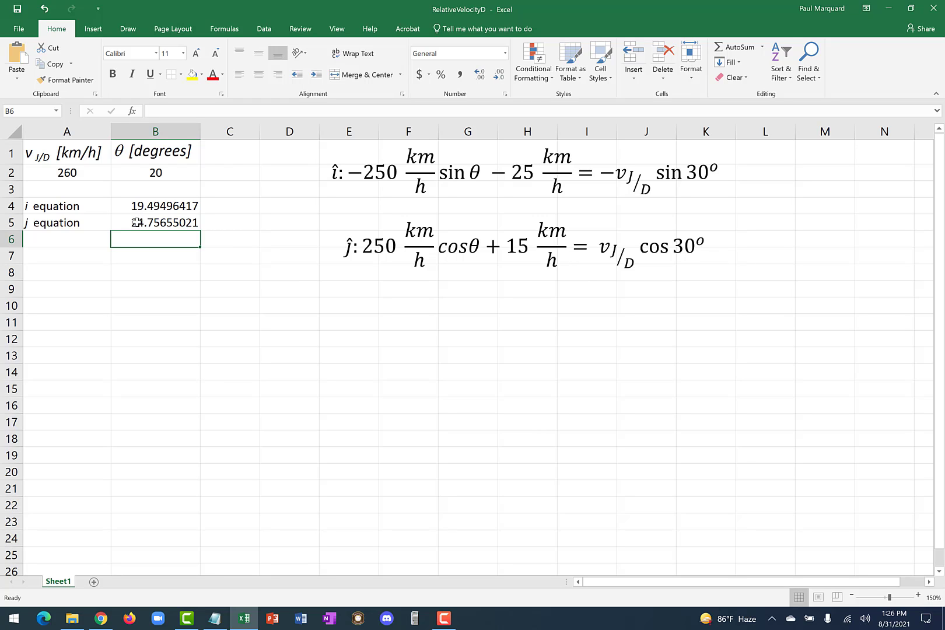
Calculate the sum of the squares of both equation results in B7 with =B4^2 + B5^2
{"action": "left_click", "coordinate": [132, 254]}
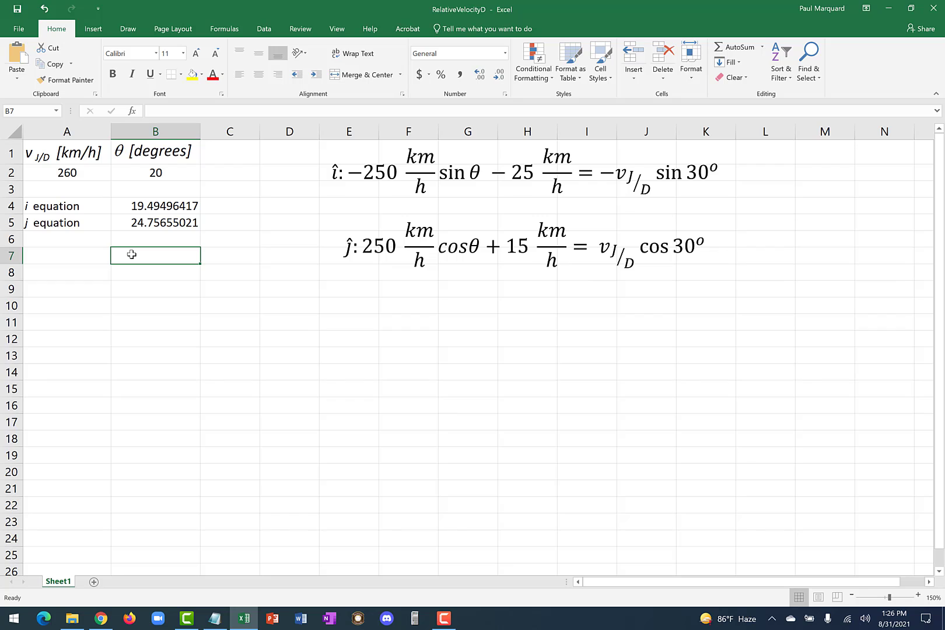
{"action": "type", "text": "="}
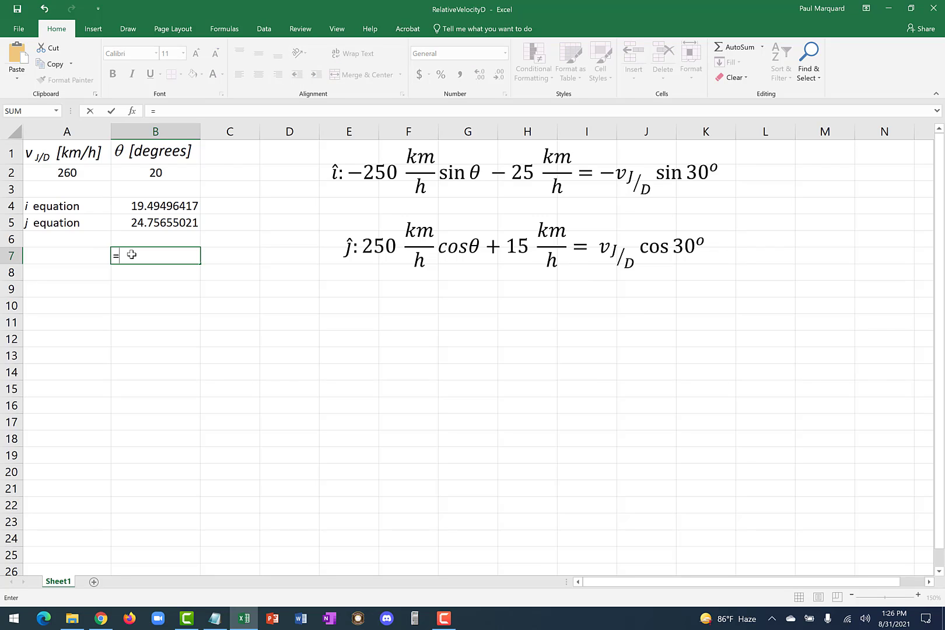
{"action": "left_click", "coordinate": [134, 205]}
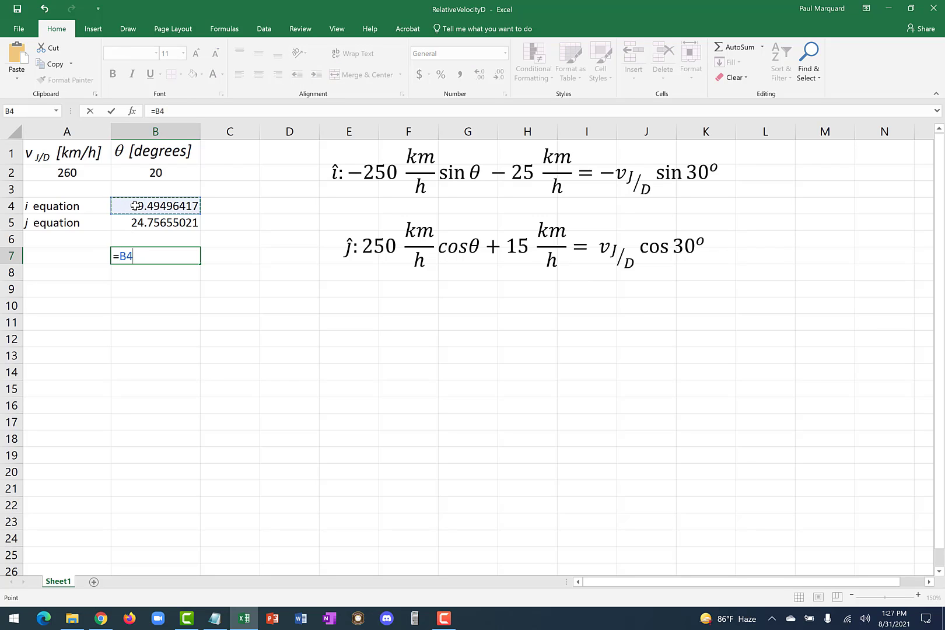
{"action": "type", "text": "^2 +"}
{"action": "left_click", "coordinate": [139, 222]}
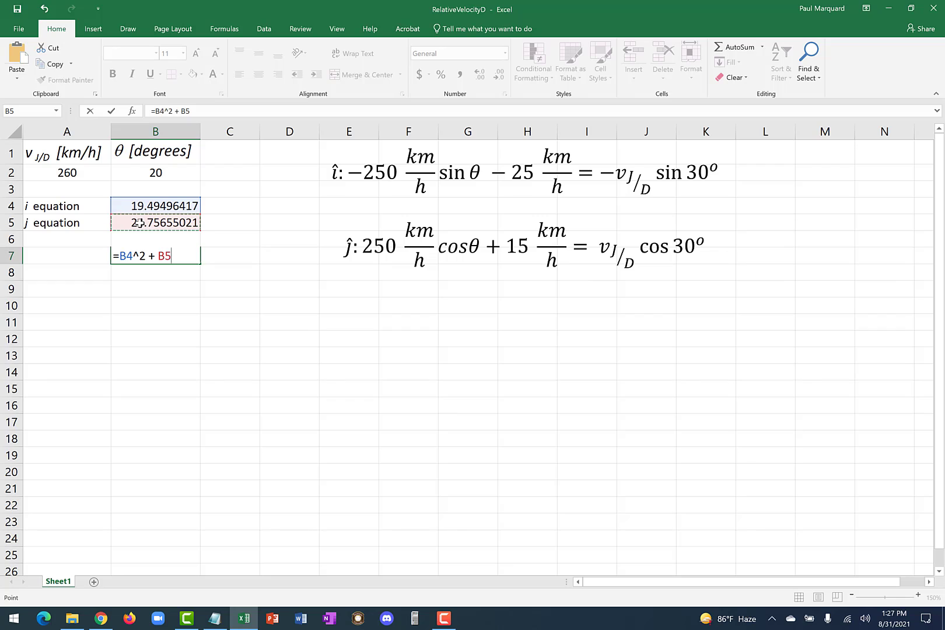
{"action": "type", "text": "^2"}
{"action": "key", "text": "Return"}
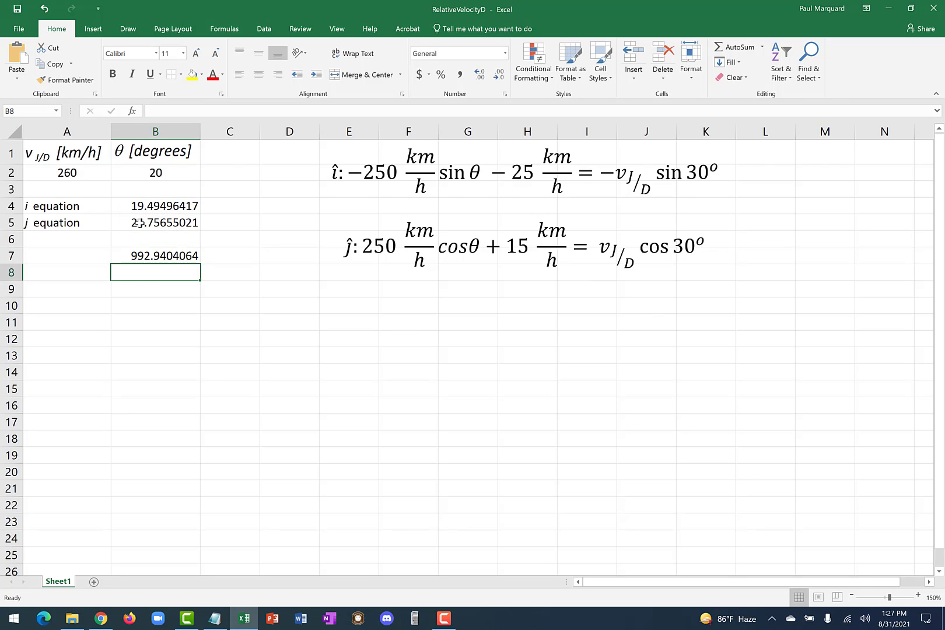
Open Solver with the sum of squares in B7 as objective and set its target to a value of 0
{"action": "left_click", "coordinate": [144, 252]}
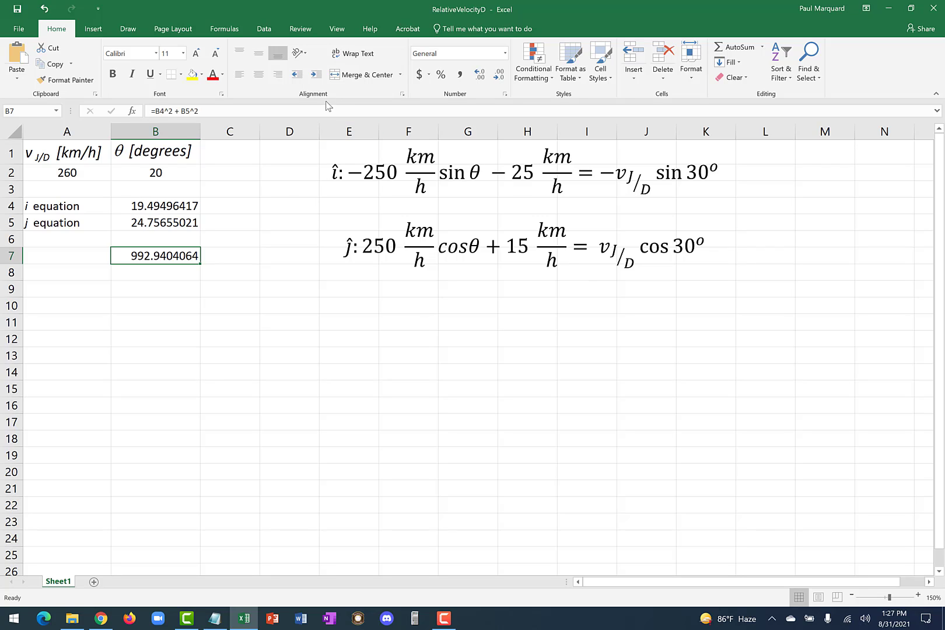
{"action": "left_click", "coordinate": [747, 28]}
{"action": "left_click", "coordinate": [264, 30]}
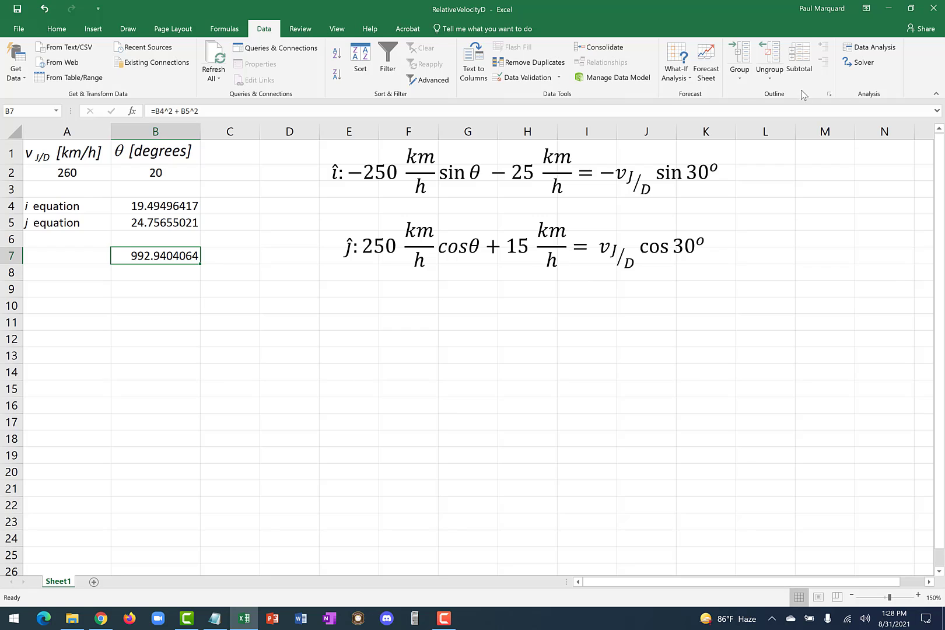
{"action": "left_click", "coordinate": [860, 63]}
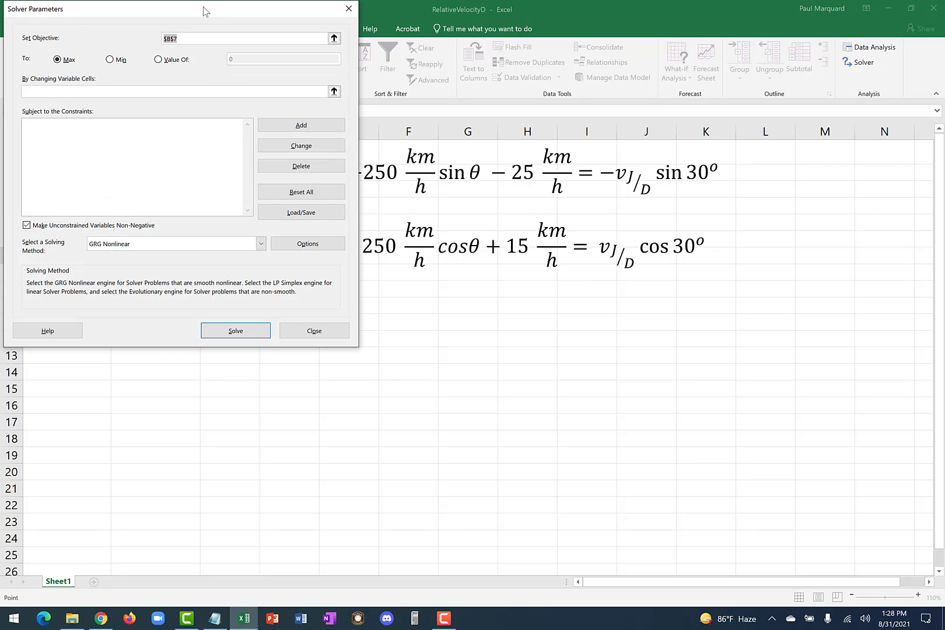
{"action": "left_click_drag", "start_coordinate": [323, 50], "coordinate": [542, 151]}
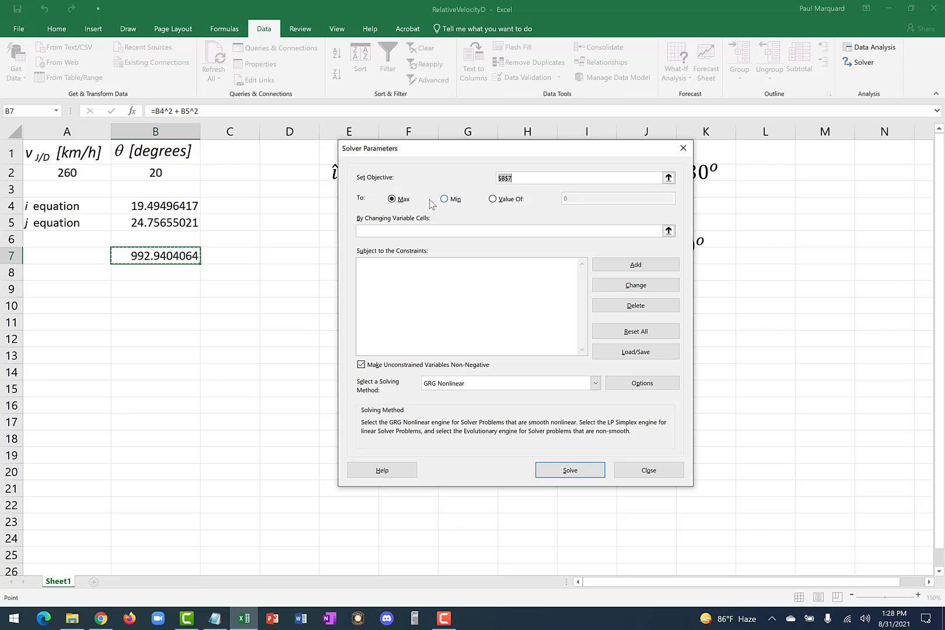
{"action": "left_click", "coordinate": [492, 199]}
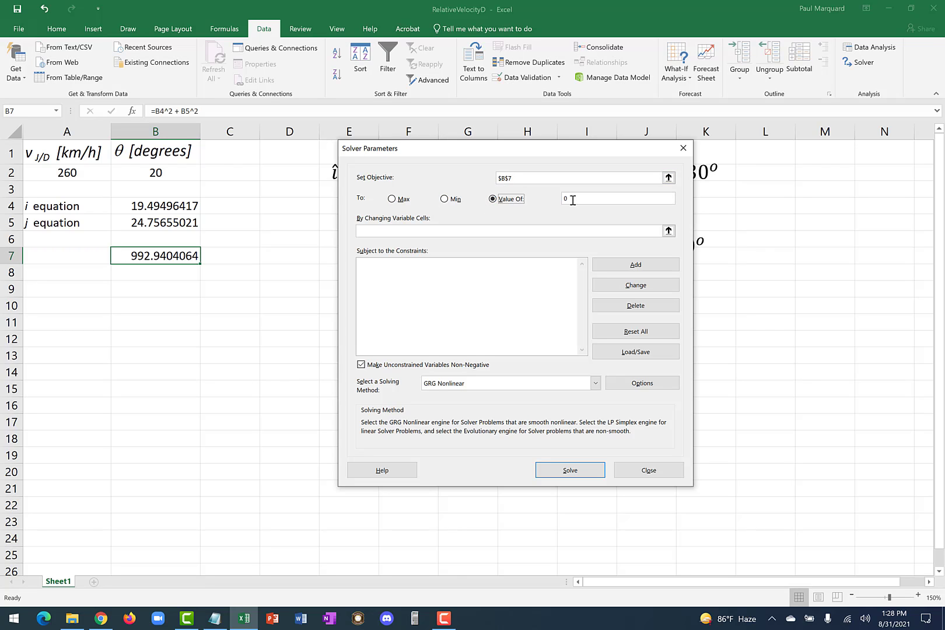
Assign A2:B2 as Solver's changing variable cells, solve with GRG Nonlinear and keep the solution
{"action": "left_click", "coordinate": [386, 230]}
{"action": "left_click_drag", "start_coordinate": [80, 173], "coordinate": [146, 175]}
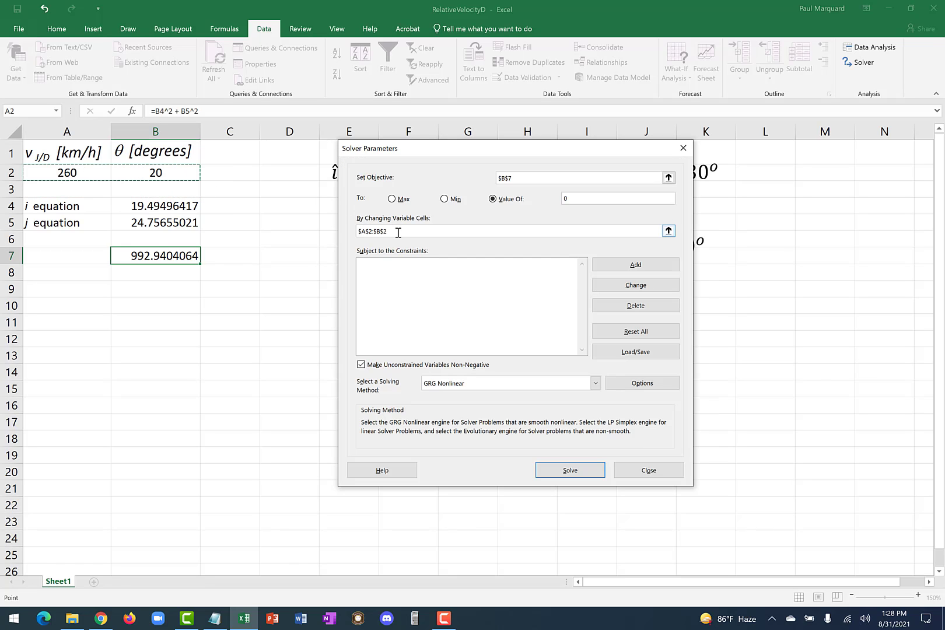
{"action": "left_click", "coordinate": [570, 470]}
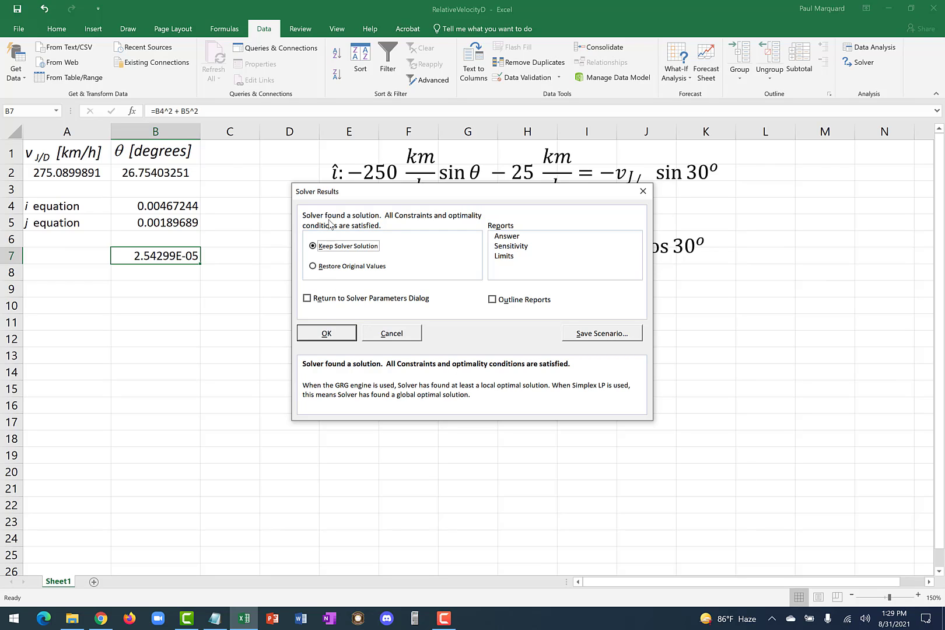
{"action": "left_click", "coordinate": [326, 333]}
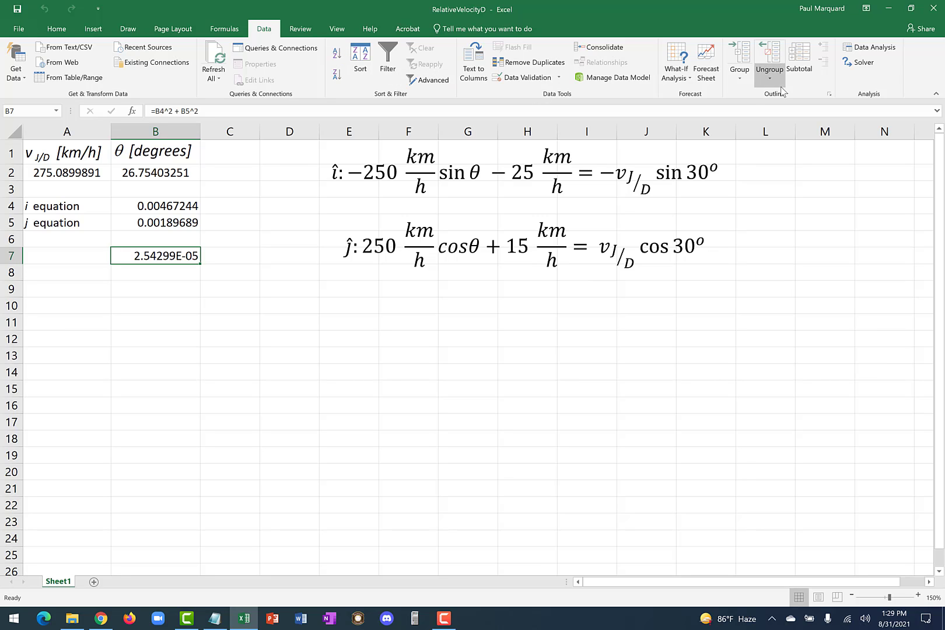
Run Solver again with the same settings, keep the refined solution and inspect the solved values in A2 and B2
{"action": "left_click", "coordinate": [860, 61]}
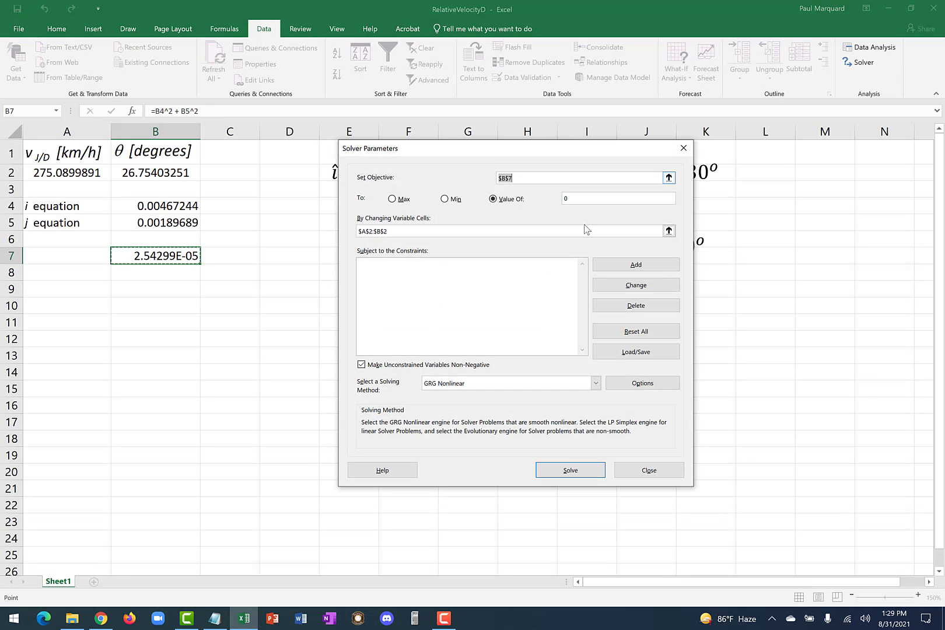
{"action": "left_click", "coordinate": [566, 471]}
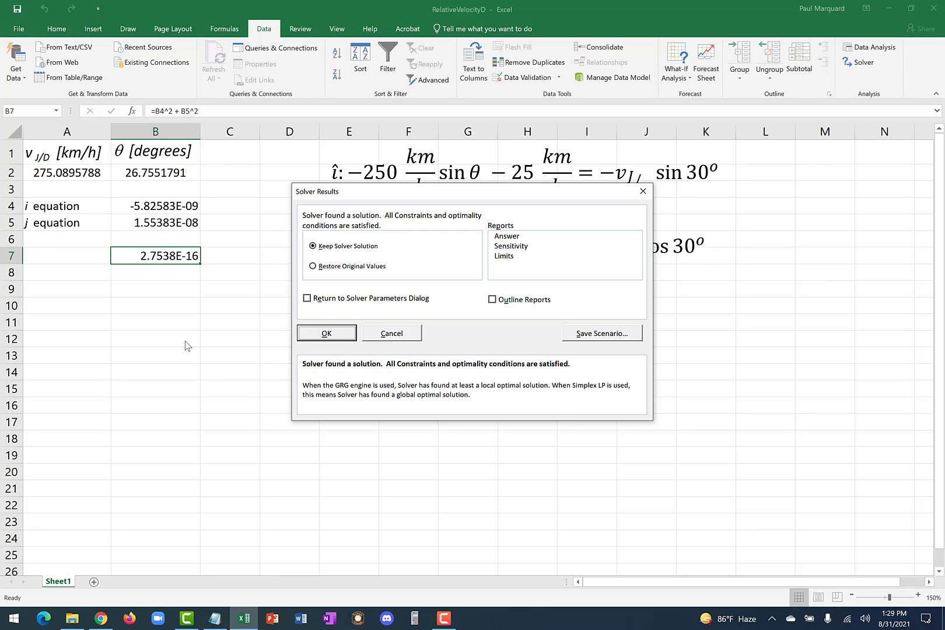
{"action": "left_click", "coordinate": [326, 335]}
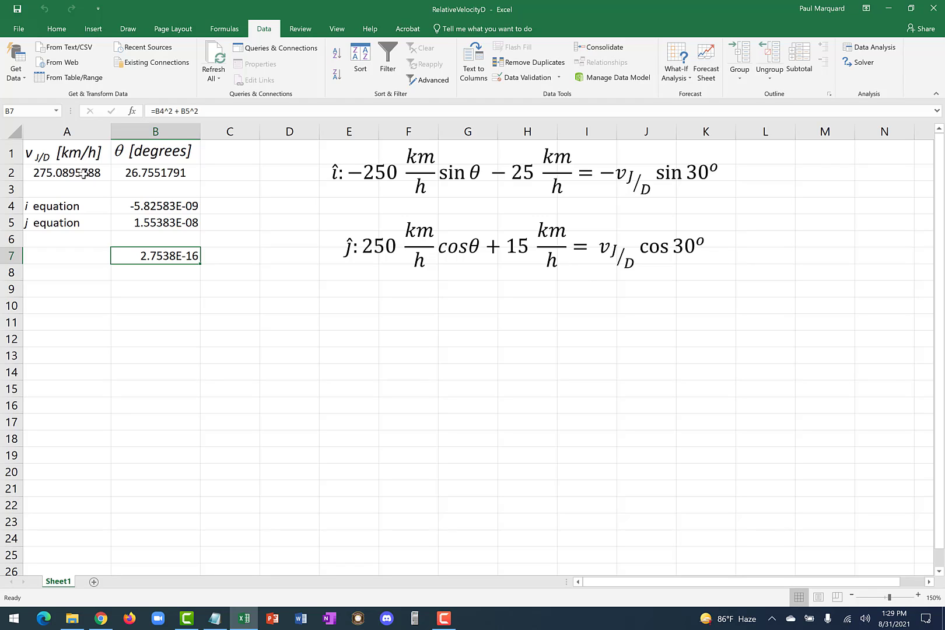
{"action": "left_click", "coordinate": [41, 171]}
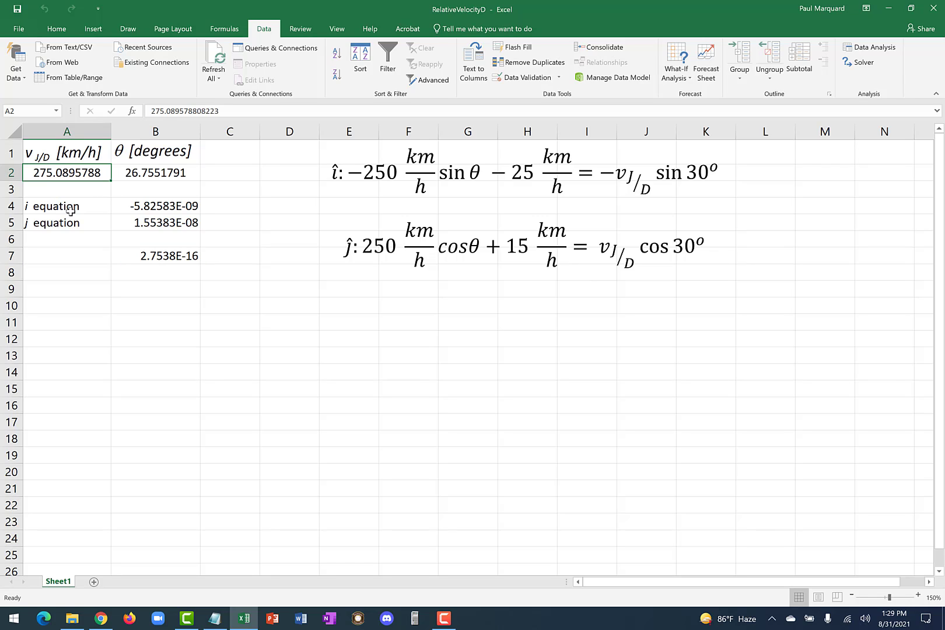
{"action": "left_click", "coordinate": [149, 174]}
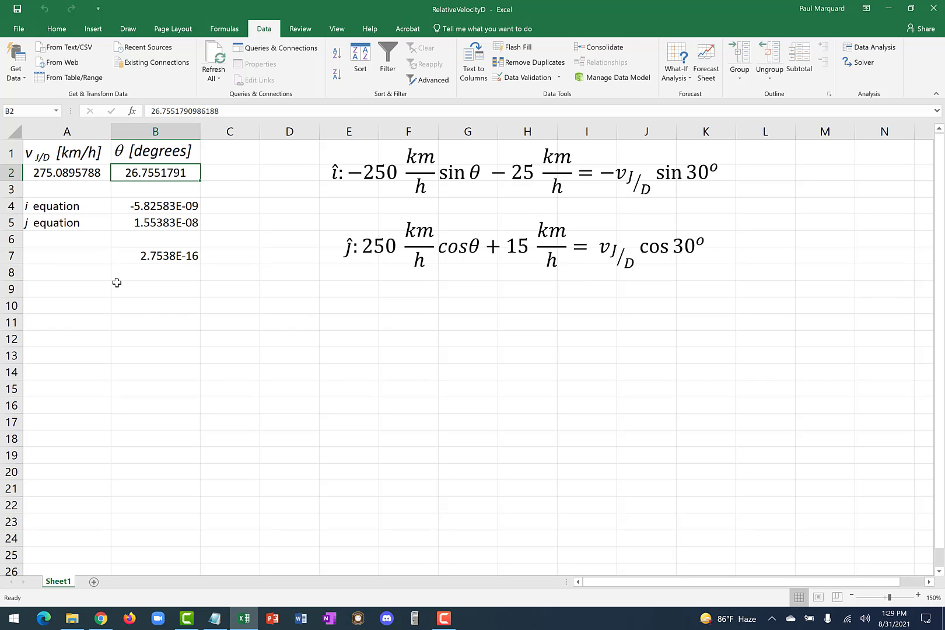
Calculate the time in A9 by dividing 500 by the solved relative velocity with =500/A2
{"action": "left_click", "coordinate": [57, 289]}
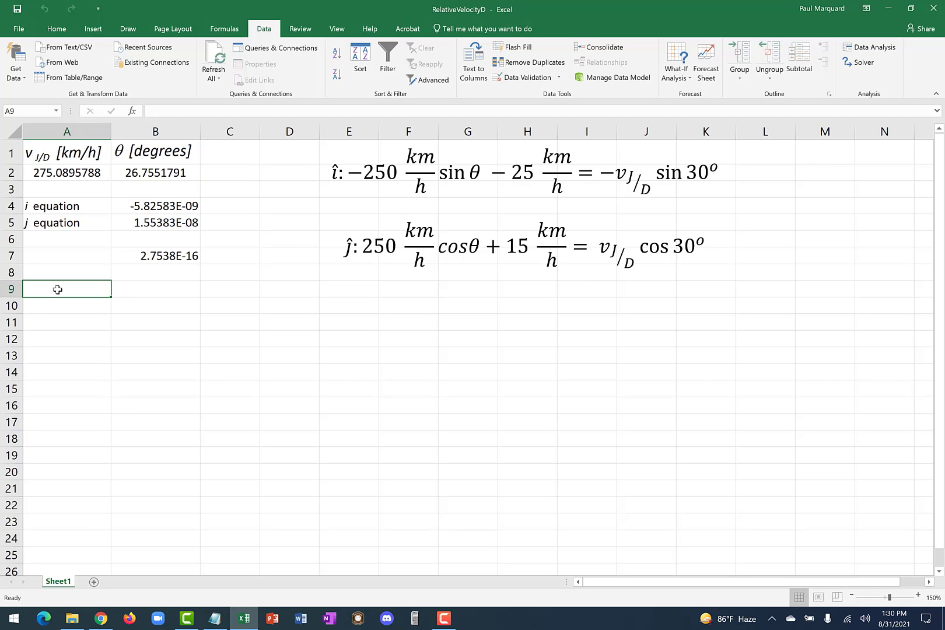
{"action": "type", "text": "=5"}
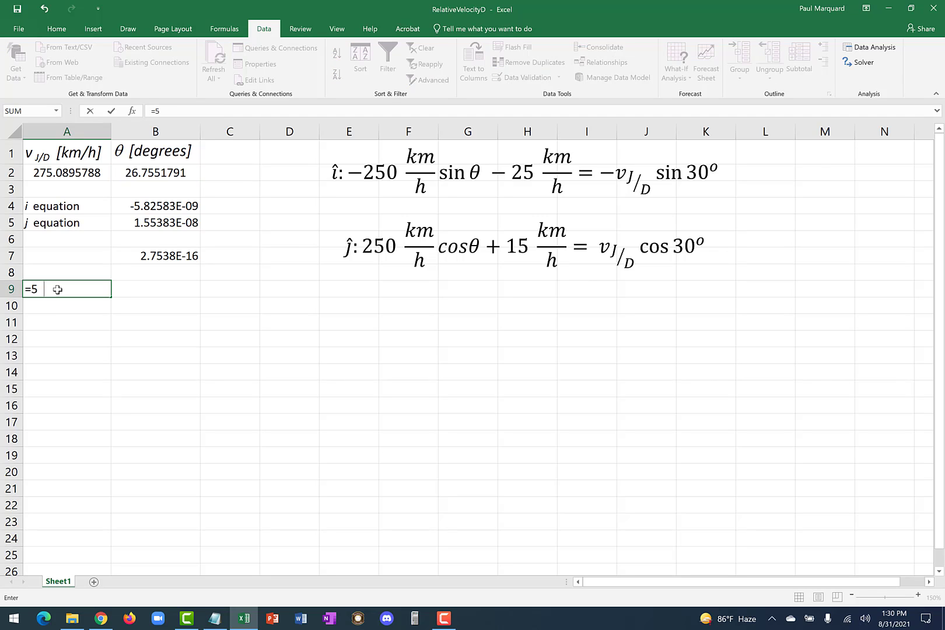
{"action": "type", "text": "00/"}
{"action": "left_click", "coordinate": [43, 172]}
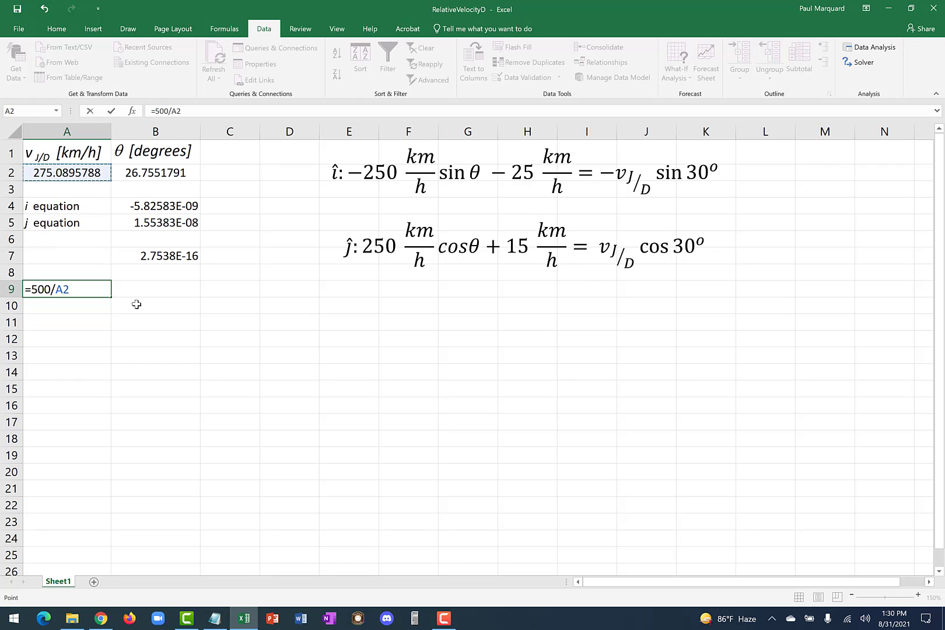
{"action": "key", "text": "Return"}
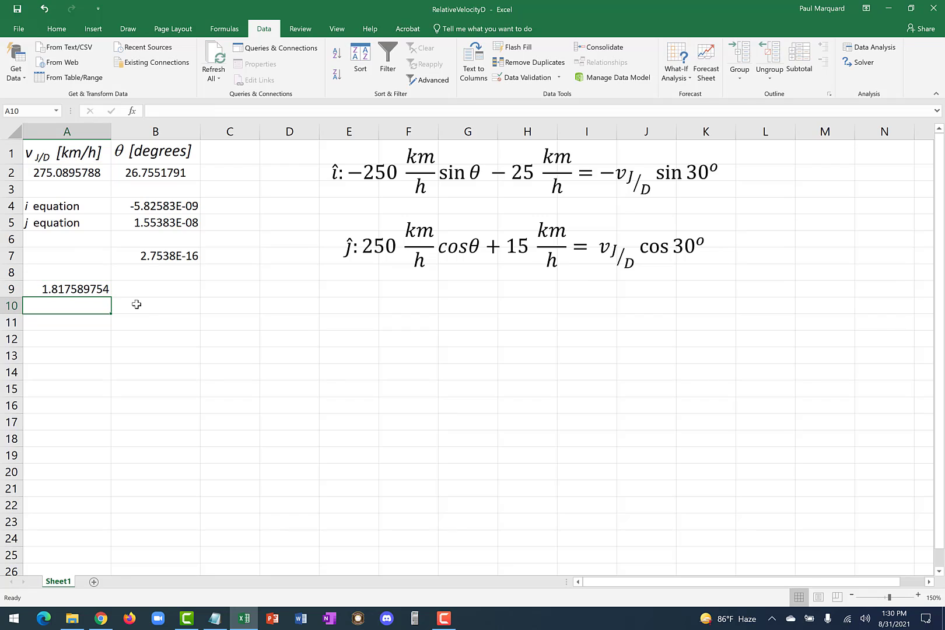